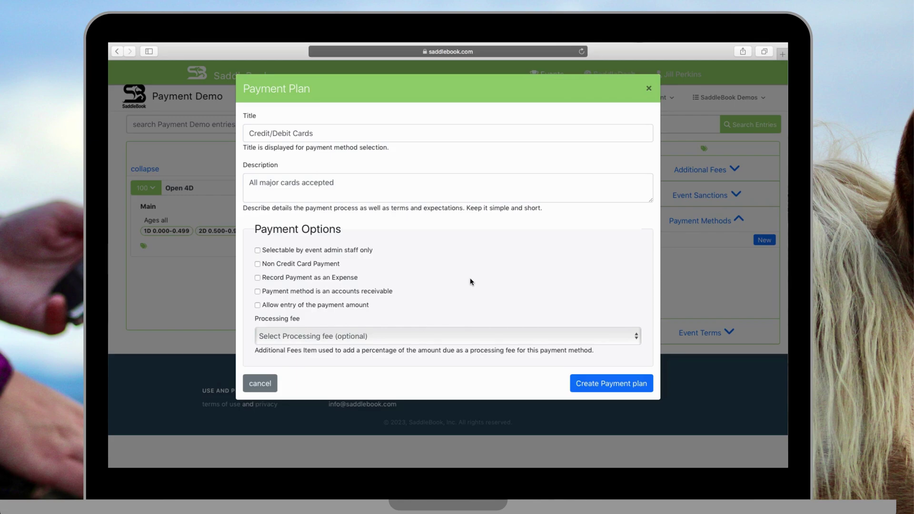
Step: Create the Credit/Debit Cards payment plan from the details already filled in
{"action": "left_click", "coordinate": [593, 383]}
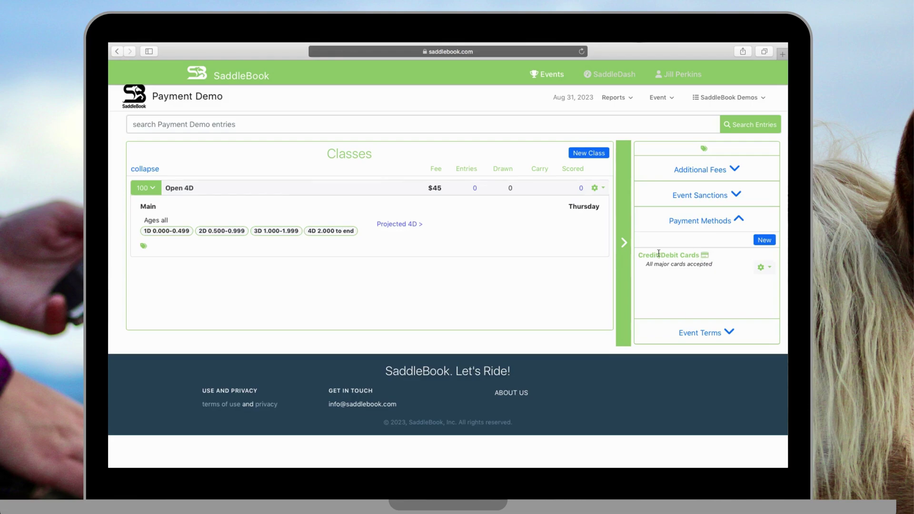
Step: Create a payment plan titled "Other Payment" that is a non credit card payment and an accounts receivable
{"action": "left_click", "coordinate": [766, 242]}
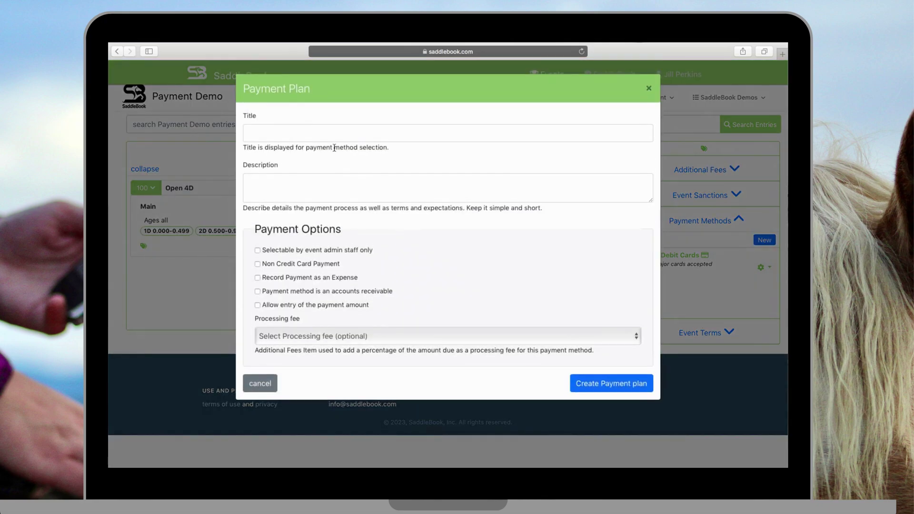
{"action": "left_click", "coordinate": [330, 138]}
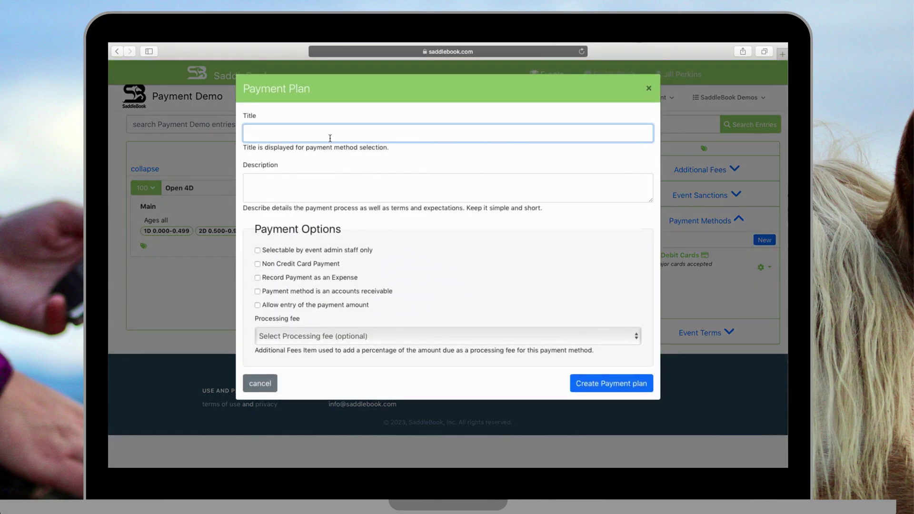
{"action": "type", "text": "Other Payment"}
{"action": "left_click", "coordinate": [315, 176]}
{"action": "left_click", "coordinate": [402, 229]}
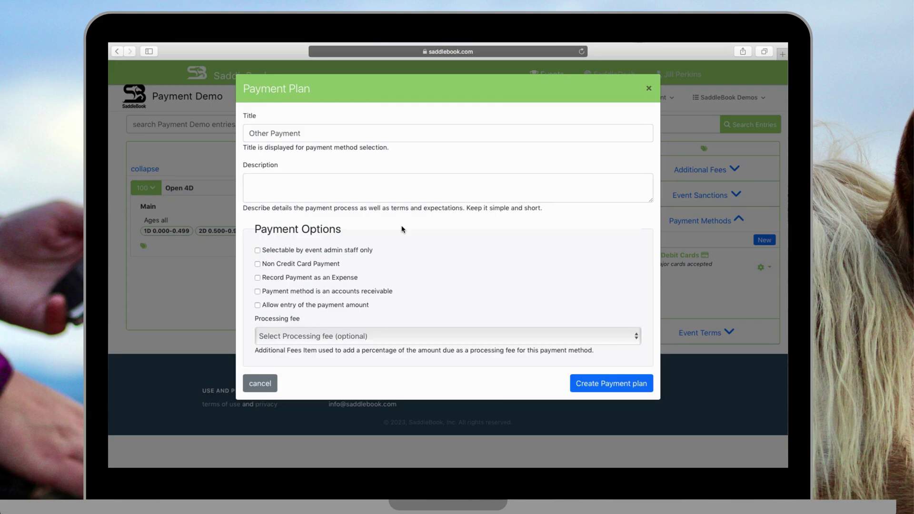
{"action": "left_click", "coordinate": [328, 267]}
{"action": "left_click", "coordinate": [355, 292]}
{"action": "left_click", "coordinate": [599, 388]}
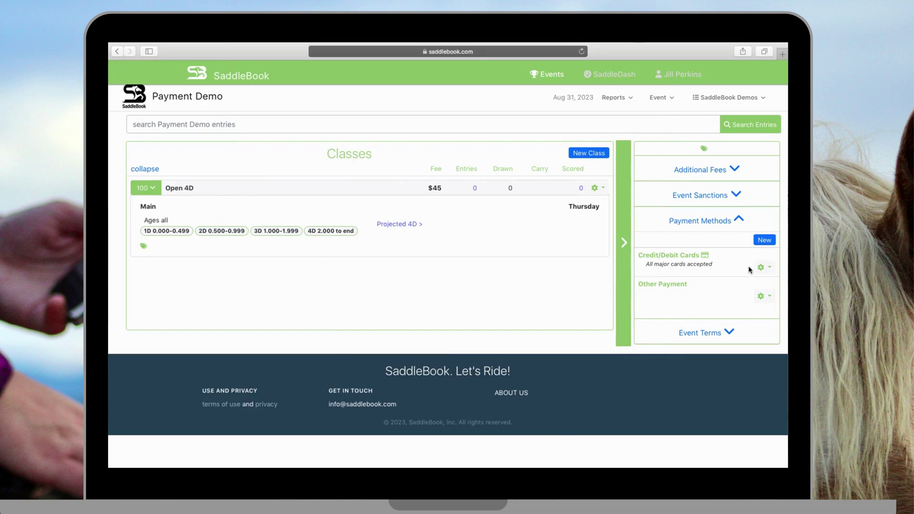
Step: Start a new payment plan titled "Admin Paid" with the description "Use this to mark someone paid"
{"action": "left_click", "coordinate": [765, 240]}
{"action": "left_click", "coordinate": [375, 138]}
{"action": "type", "text": "Admin Paid"}
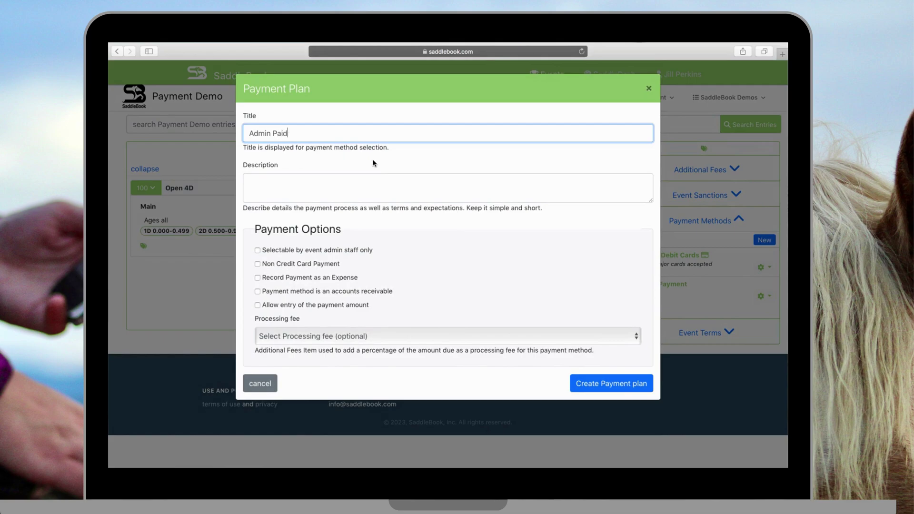
{"action": "left_click", "coordinate": [368, 184]}
{"action": "type", "text": "Use this"}
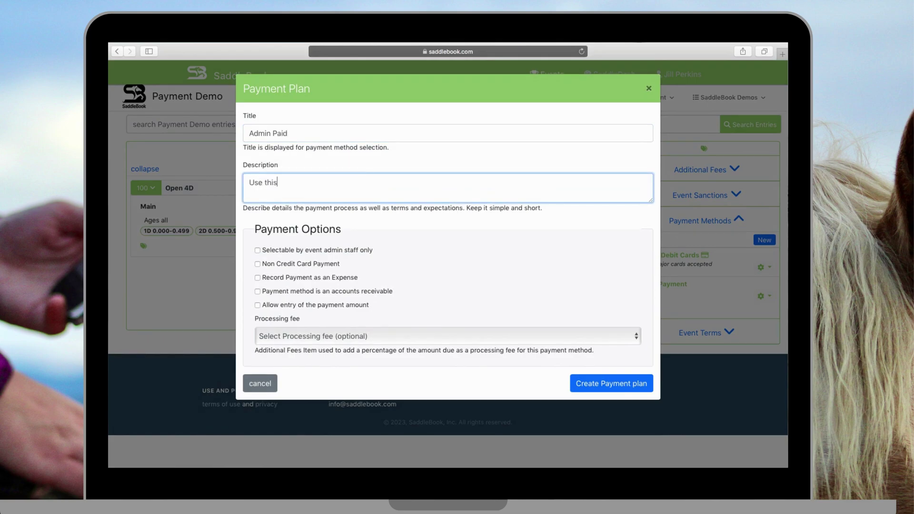
{"action": "type", "text": " to mark someone paid"}
{"action": "left_click", "coordinate": [379, 220]}
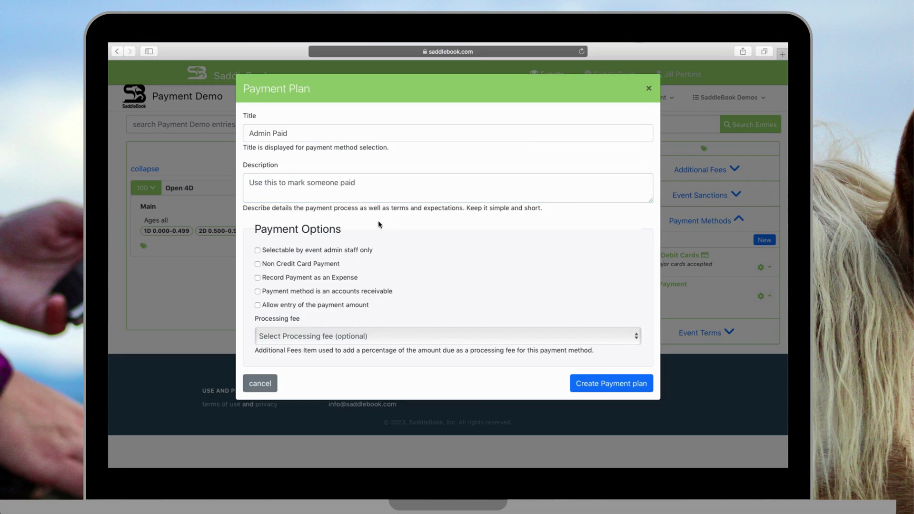
Step: Make the Admin Paid plan staff-only, non credit card and open to payment amount entry, and create it
{"action": "left_click", "coordinate": [361, 252]}
{"action": "left_click", "coordinate": [329, 266]}
{"action": "left_click", "coordinate": [312, 307]}
{"action": "left_click", "coordinate": [598, 383]}
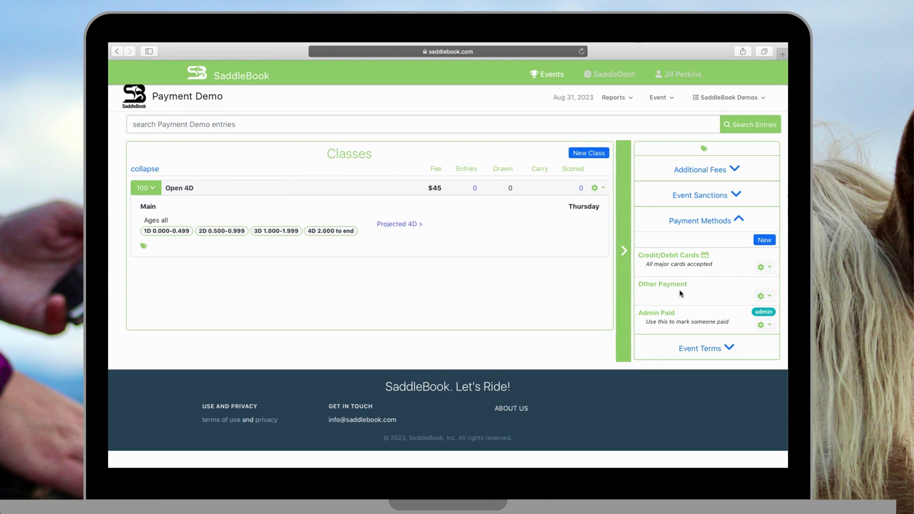
Step: Start an express entry for the current rider and enter the horse Karl in Thursday's Open 4D class
{"action": "left_click", "coordinate": [669, 97]}
{"action": "left_click", "coordinate": [678, 134]}
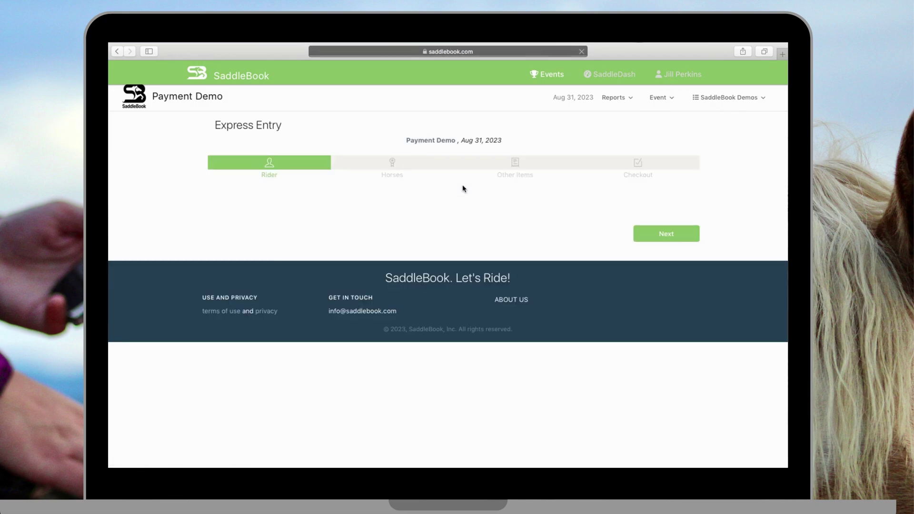
{"action": "left_click", "coordinate": [668, 261]}
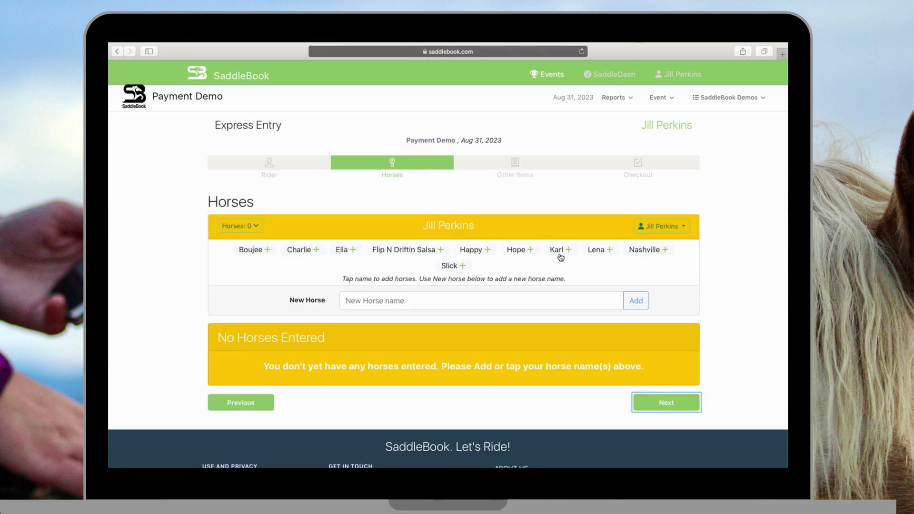
{"action": "left_click", "coordinate": [556, 250]}
{"action": "left_click", "coordinate": [684, 309]}
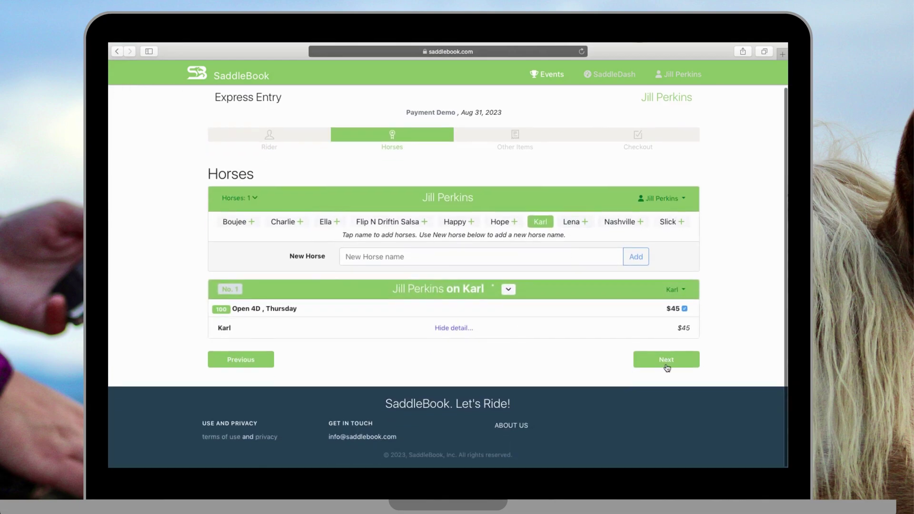
Step: Add one Time Only item to the entry and proceed to checkout
{"action": "left_click", "coordinate": [667, 361]}
{"action": "left_click", "coordinate": [604, 231]}
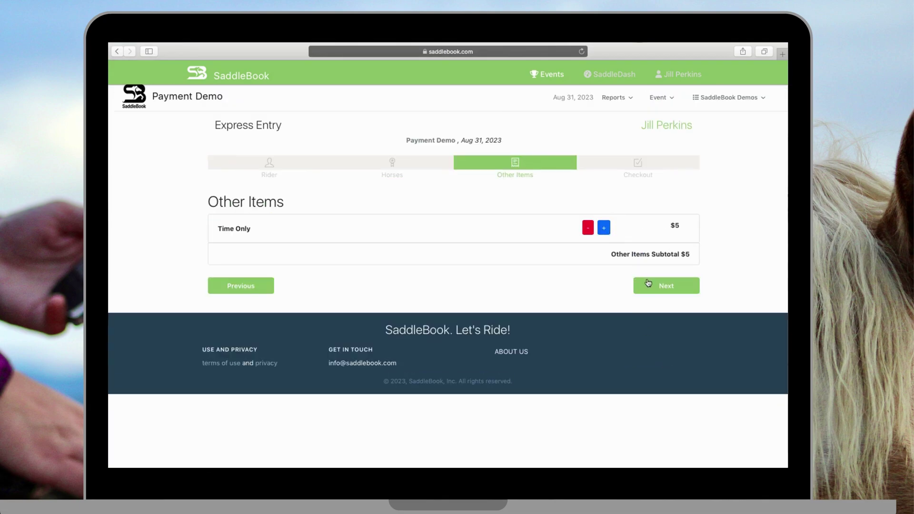
{"action": "left_click", "coordinate": [659, 286]}
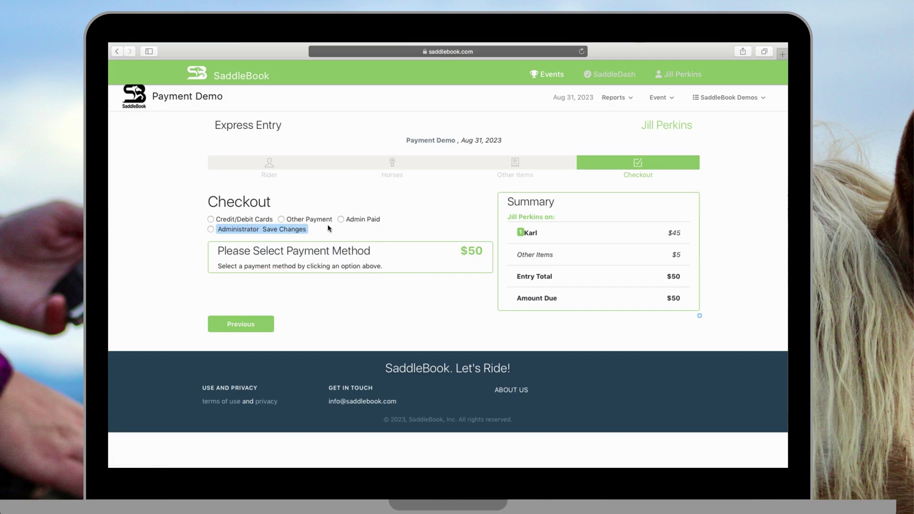
Step: View the Credit/Debit Cards checkout option, and submit the entry with Other Payment as the payment method
{"action": "left_click", "coordinate": [249, 219]}
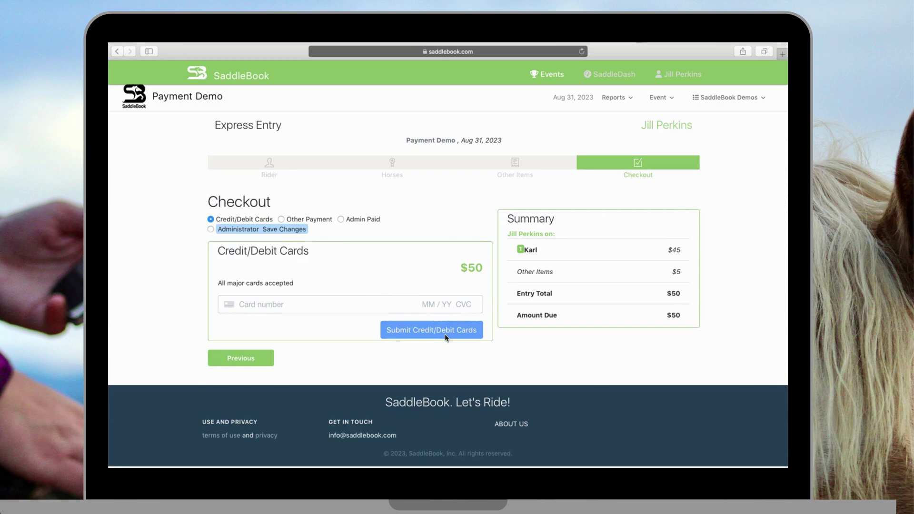
{"action": "left_click", "coordinate": [321, 220]}
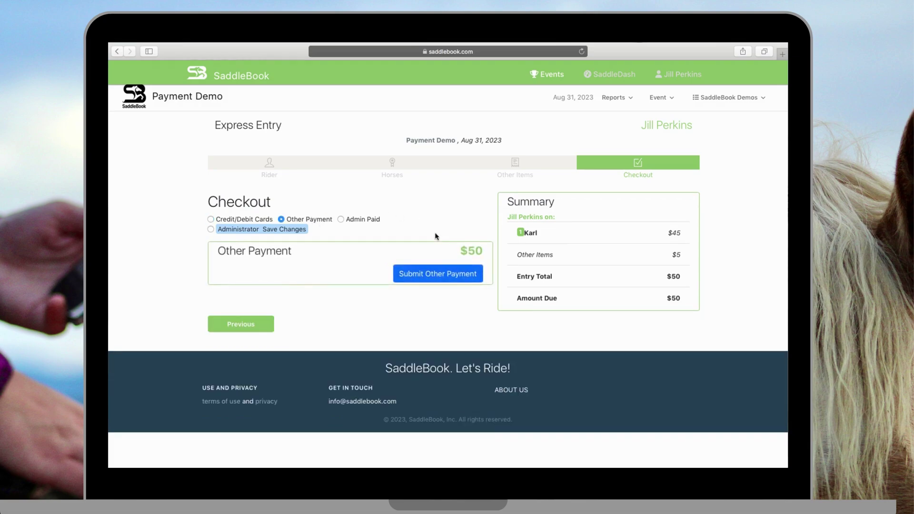
{"action": "left_click", "coordinate": [440, 274]}
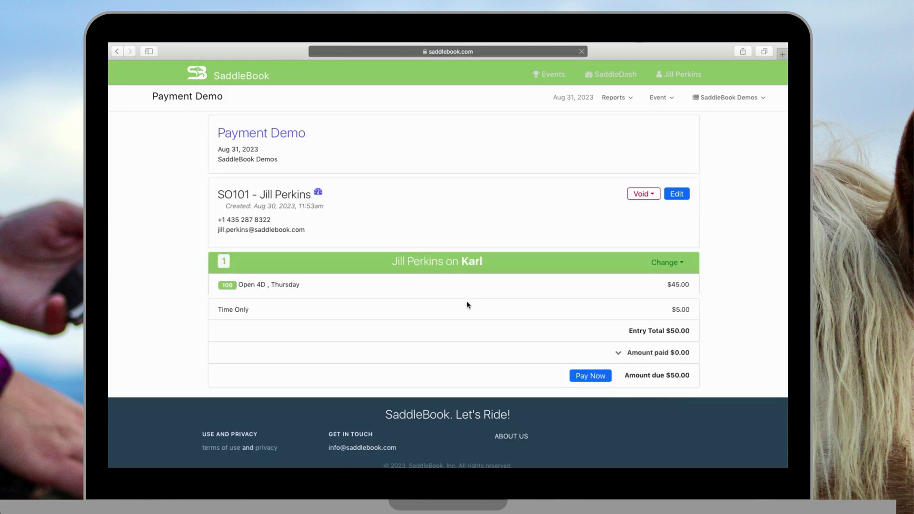
Step: Review the entry invoice and pay its amount due with the Admin Paid method, entering $50
{"action": "scroll", "coordinate": [467, 305], "scroll_direction": "down", "scroll_amount": 1}
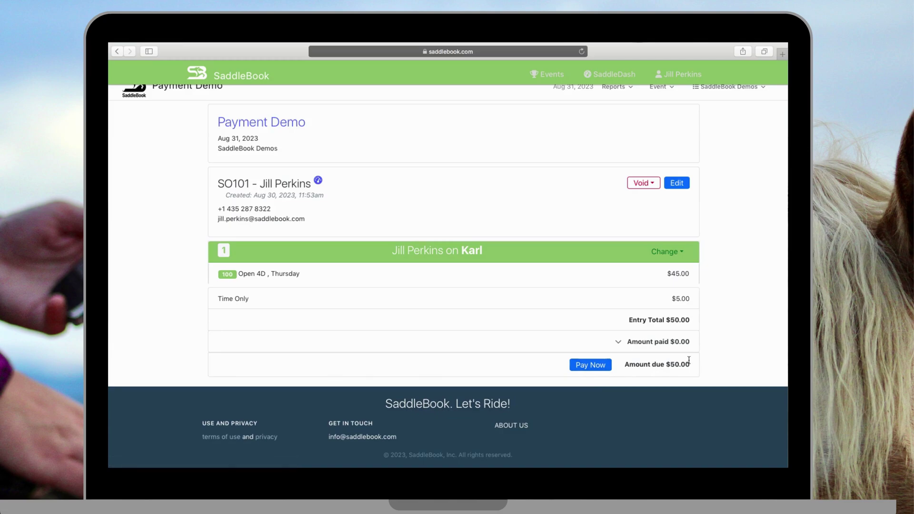
{"action": "scroll", "coordinate": [688, 361], "scroll_direction": "up", "scroll_amount": 2}
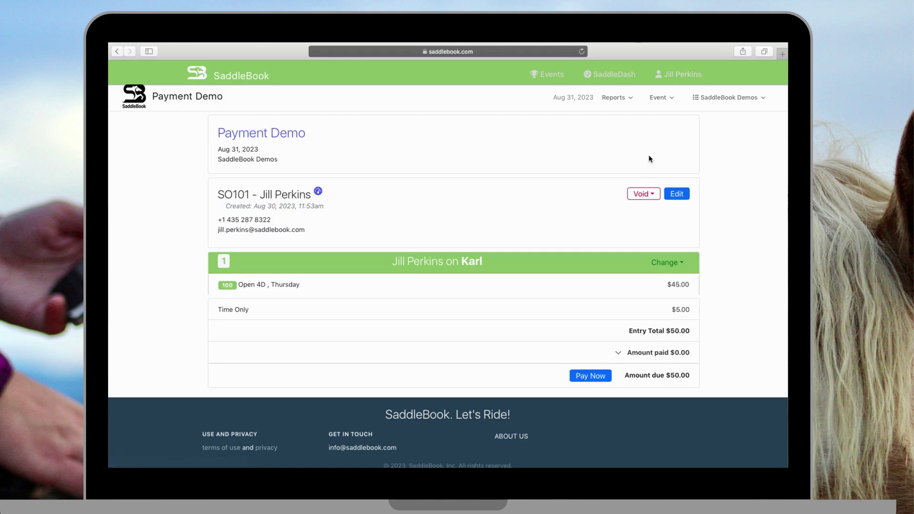
{"action": "left_click", "coordinate": [579, 377]}
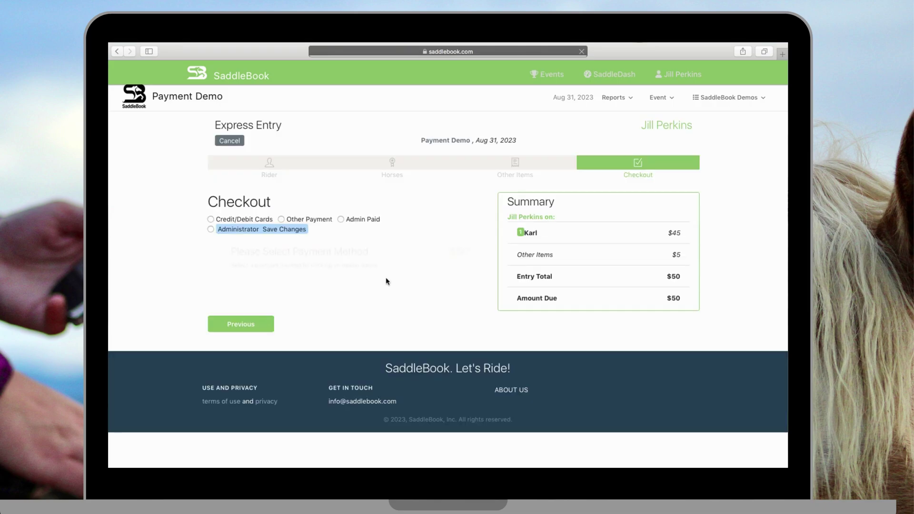
{"action": "left_click", "coordinate": [355, 221]}
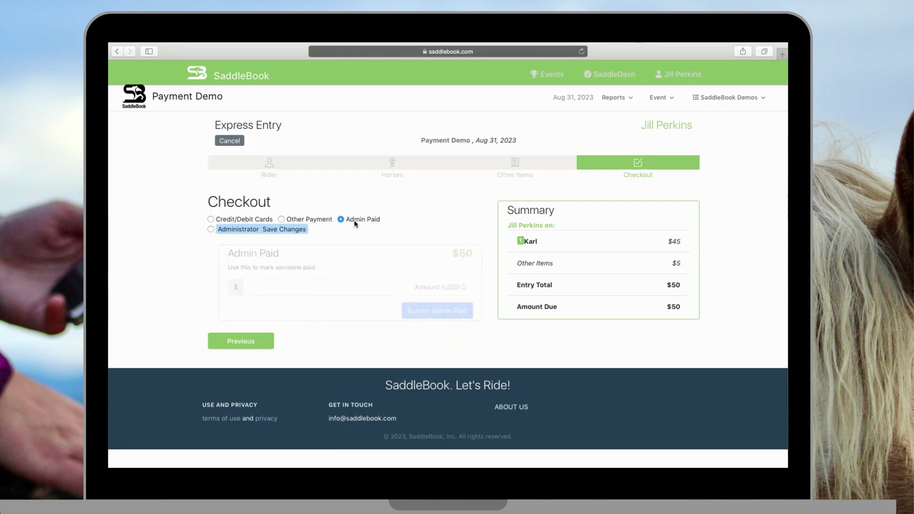
{"action": "left_click", "coordinate": [437, 287]}
{"action": "type", "text": "50"}
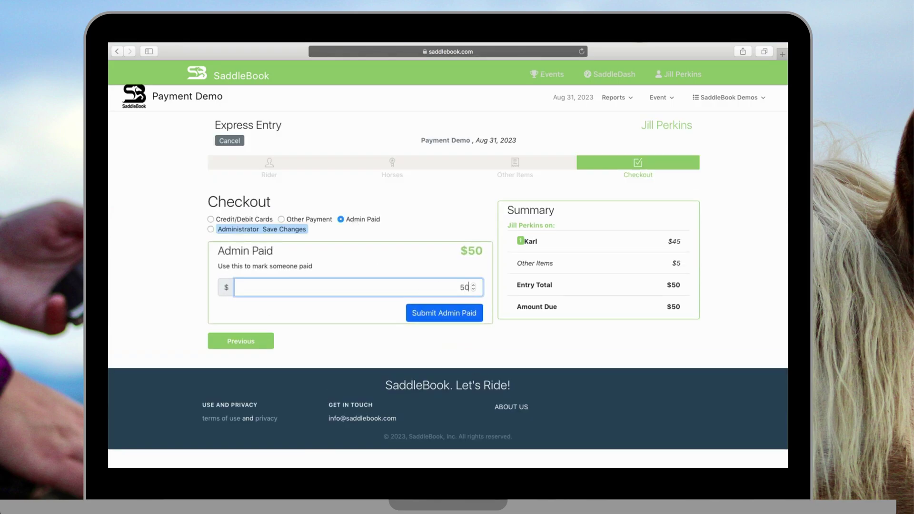
{"action": "left_click", "coordinate": [443, 315]}
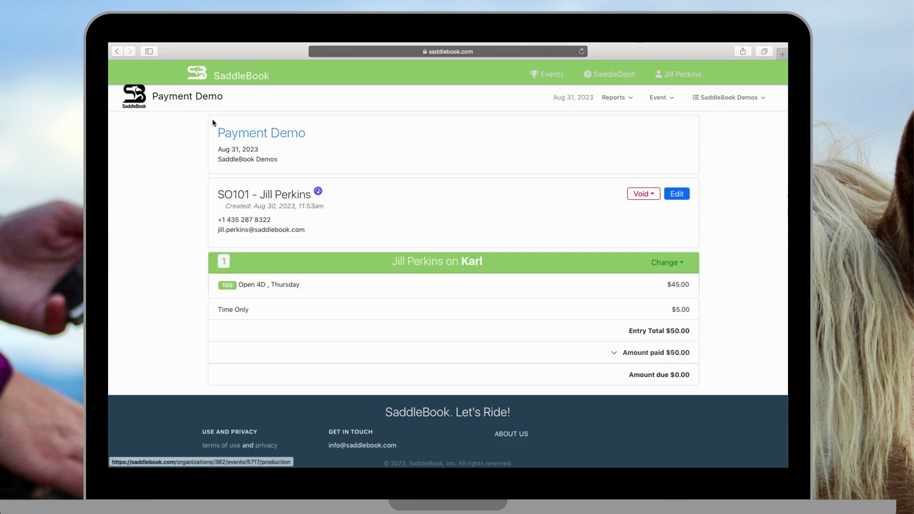
Step: Return to the event's class overview and view the payment activity for the Other Payment method
{"action": "left_click", "coordinate": [658, 97]}
{"action": "left_click", "coordinate": [645, 159]}
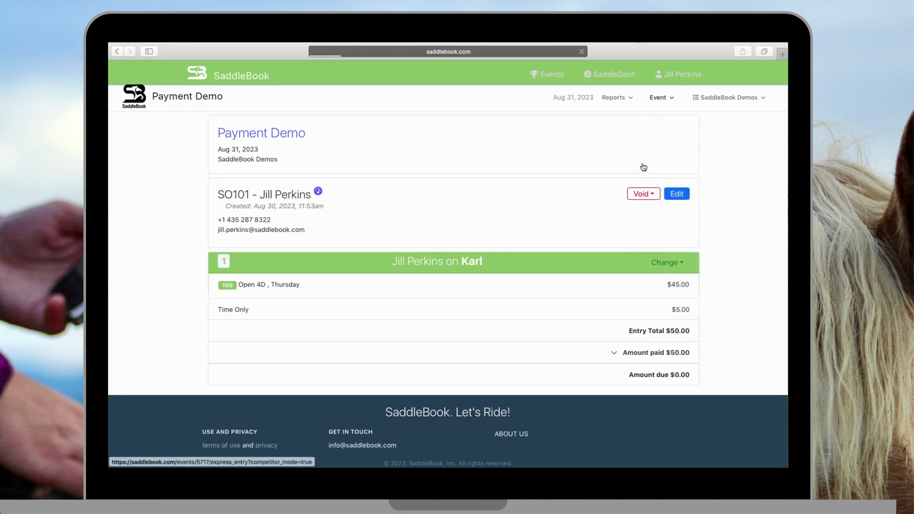
{"action": "left_click", "coordinate": [774, 246]}
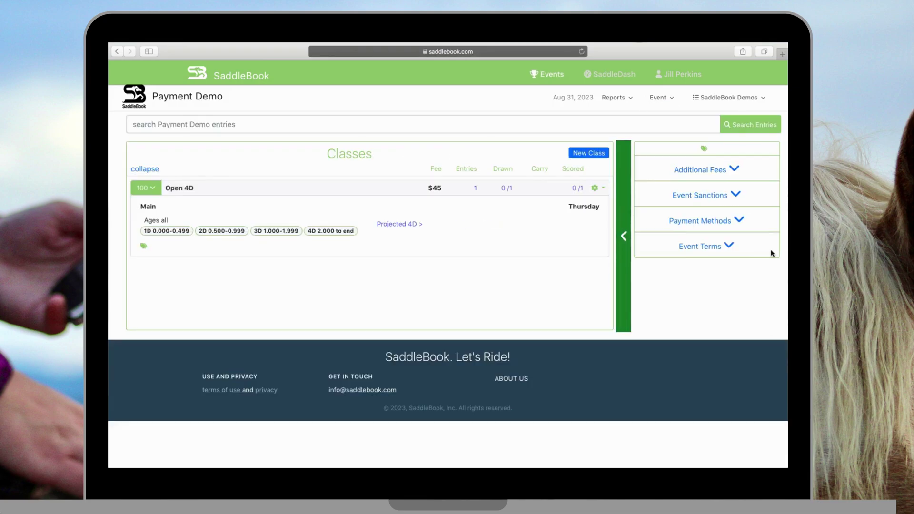
{"action": "left_click", "coordinate": [722, 225]}
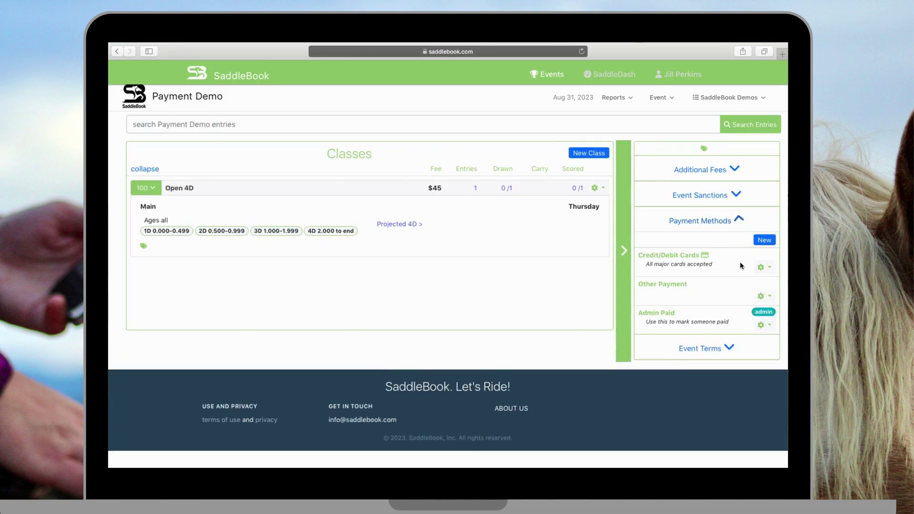
{"action": "left_click", "coordinate": [766, 297]}
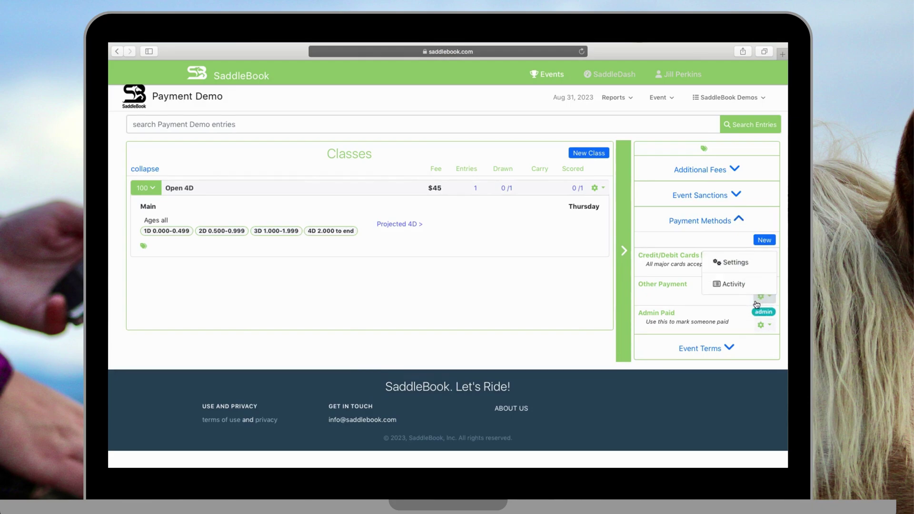
{"action": "left_click", "coordinate": [738, 284]}
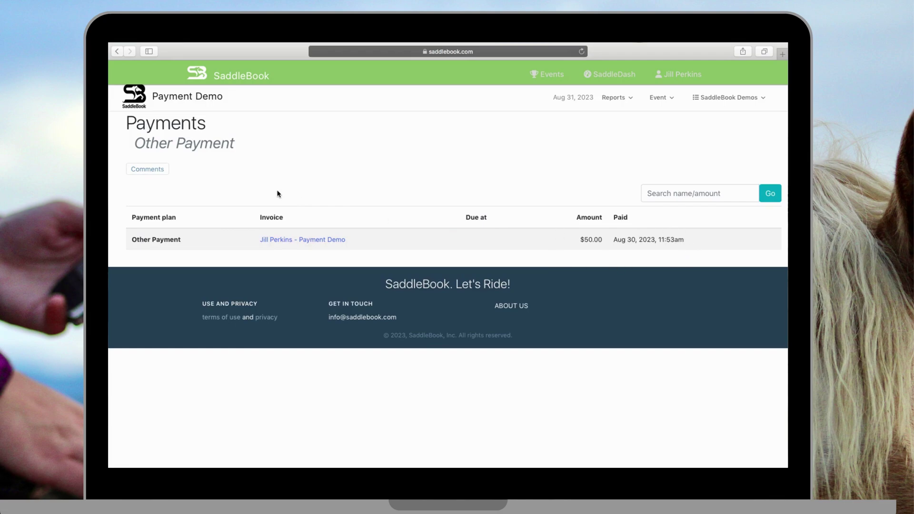
Step: Go back to the event's payment methods and view the payment activity for Admin Paid
{"action": "left_click", "coordinate": [117, 52]}
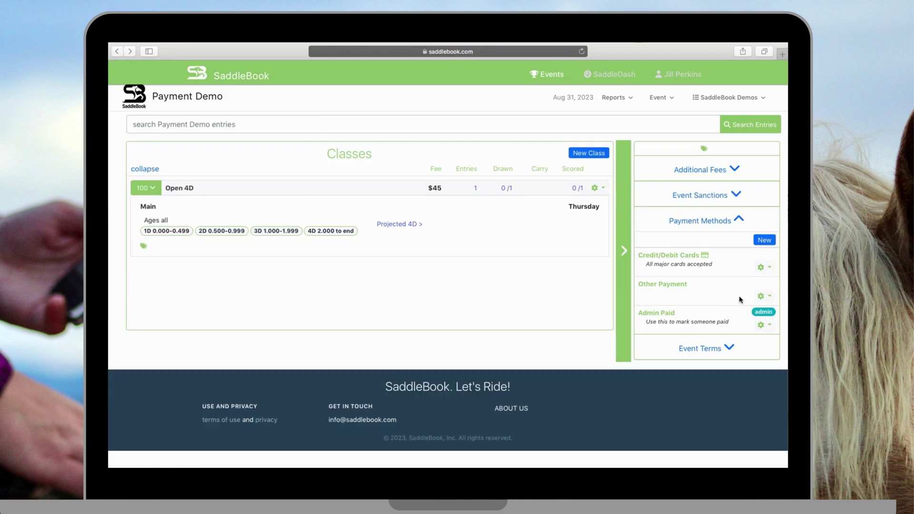
{"action": "left_click", "coordinate": [761, 325]}
{"action": "left_click", "coordinate": [741, 310]}
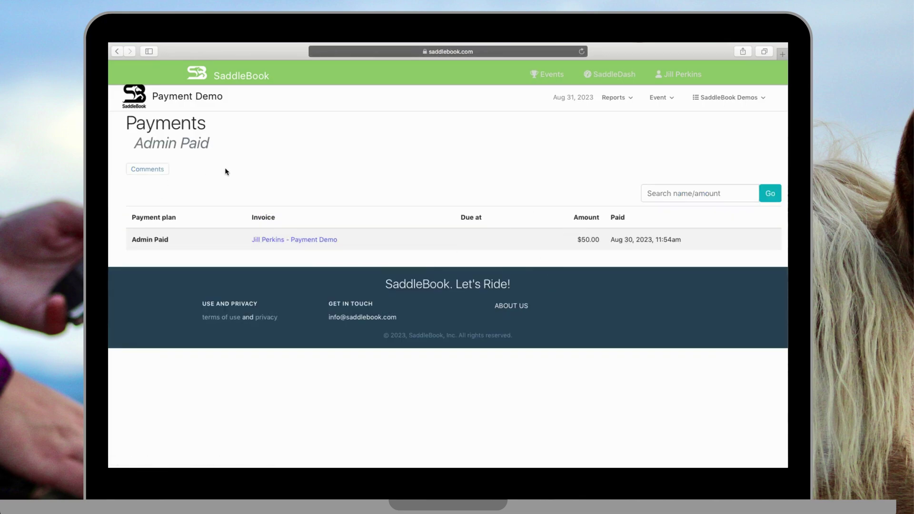
Step: Return from the Admin Paid payments report to the event's class overview
{"action": "left_click", "coordinate": [658, 99]}
{"action": "left_click", "coordinate": [671, 130]}
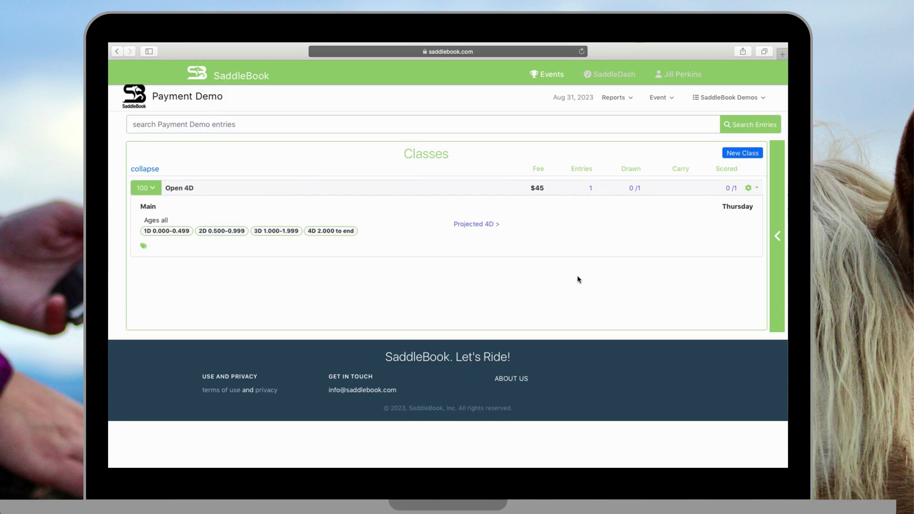
{"action": "mouse_move", "coordinate": [162, 51]}
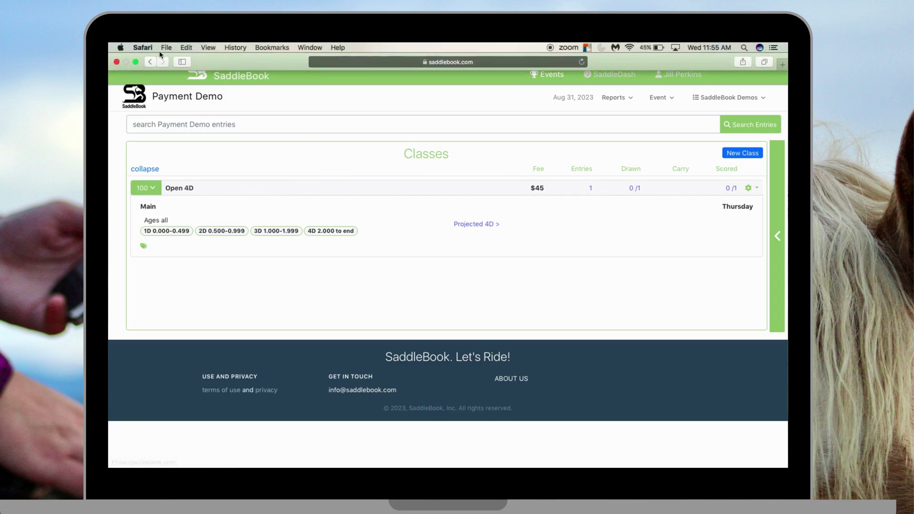